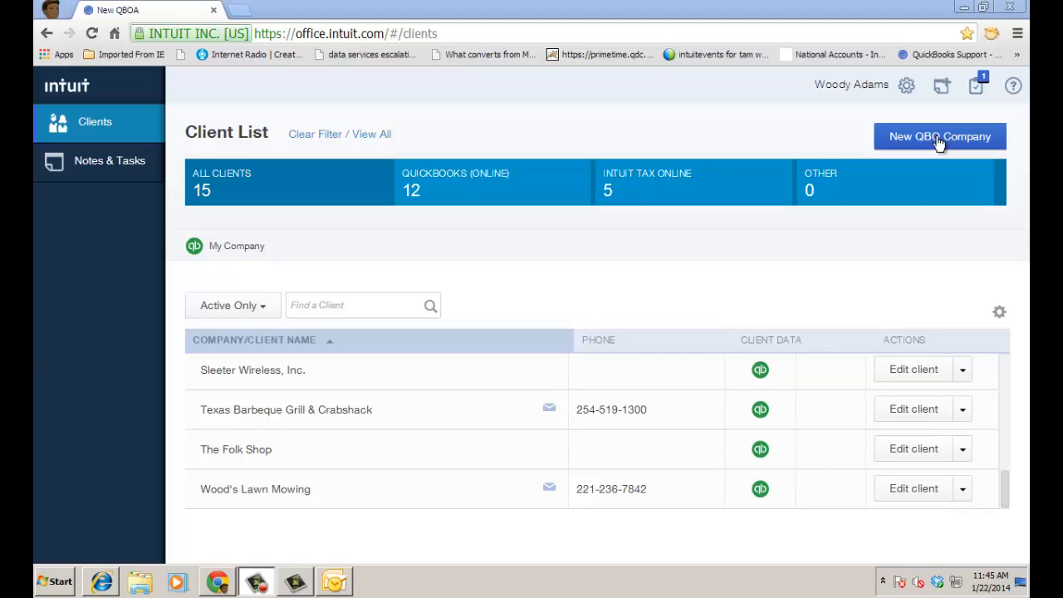
Step: Look over the billing and product options for a new QBO company, then dismiss the form
{"action": "left_click", "coordinate": [938, 142]}
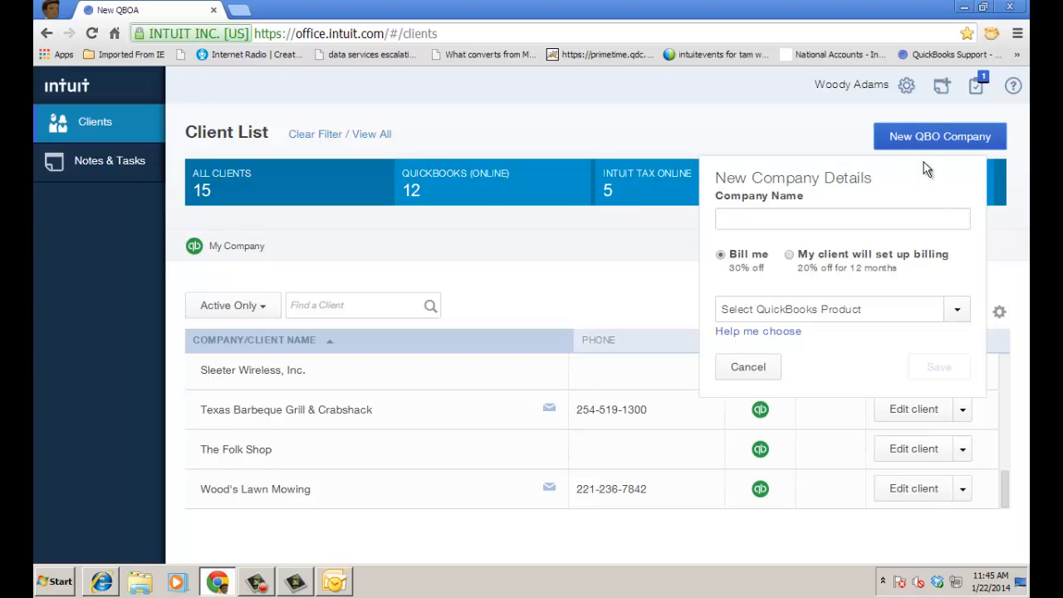
{"action": "left_click", "coordinate": [929, 141]}
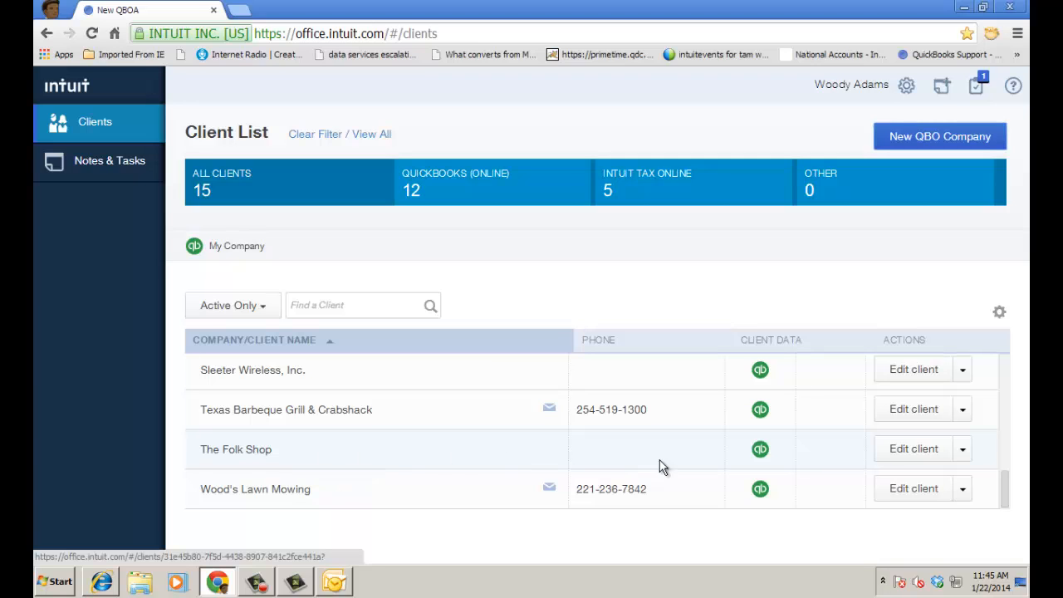
Step: Open The Folk Shop's QuickBooks company from the client list and go to its Manage Users page
{"action": "left_click", "coordinate": [760, 450]}
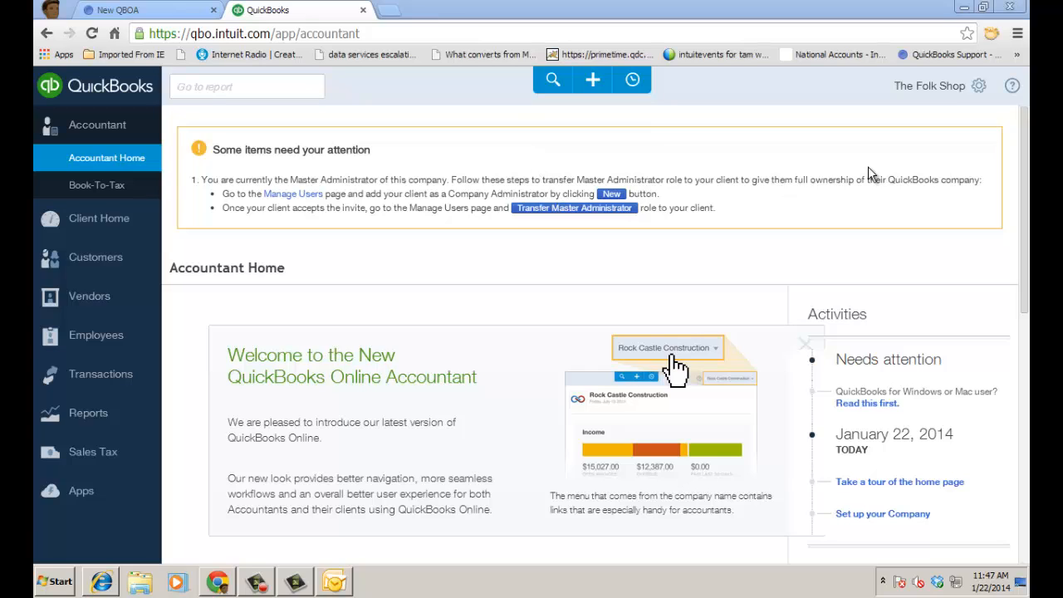
{"action": "left_click", "coordinate": [954, 86]}
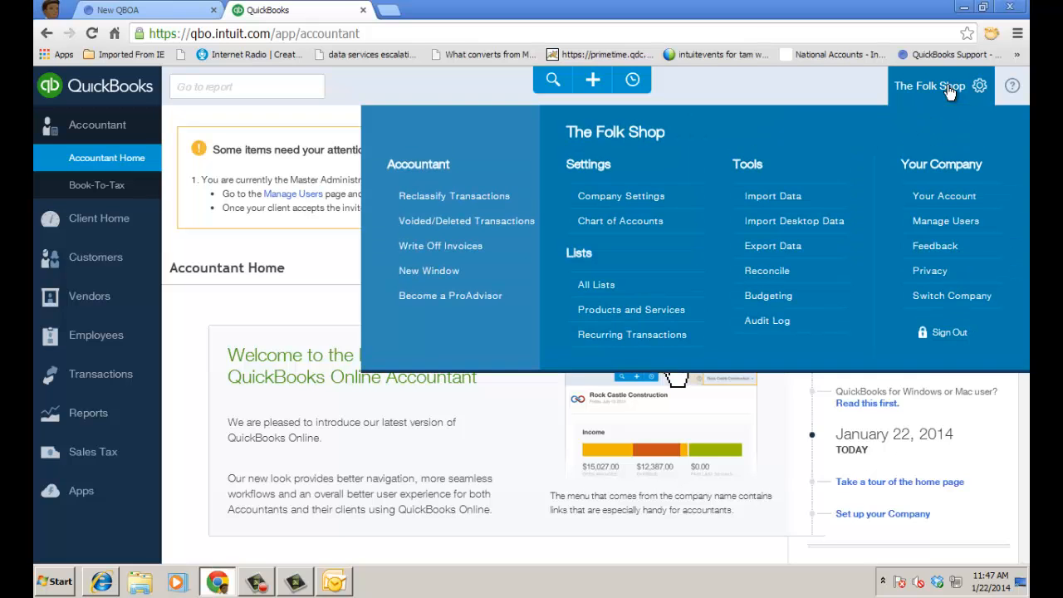
{"action": "left_click", "coordinate": [944, 222]}
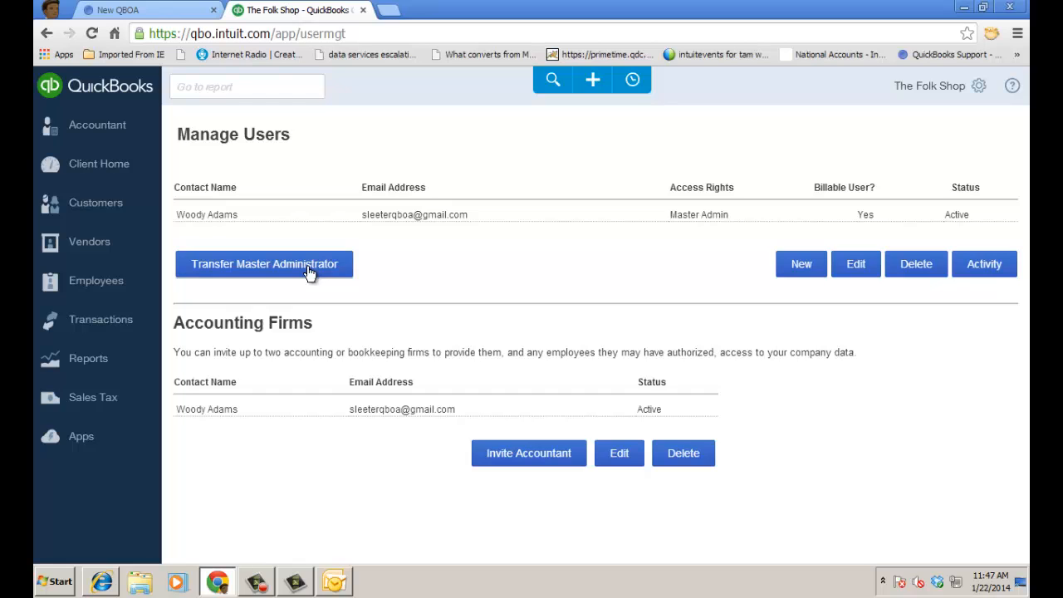
Step: Add a new user of type Company administrator, filling in the client's email address, and finish sending the invitation
{"action": "left_click", "coordinate": [800, 266]}
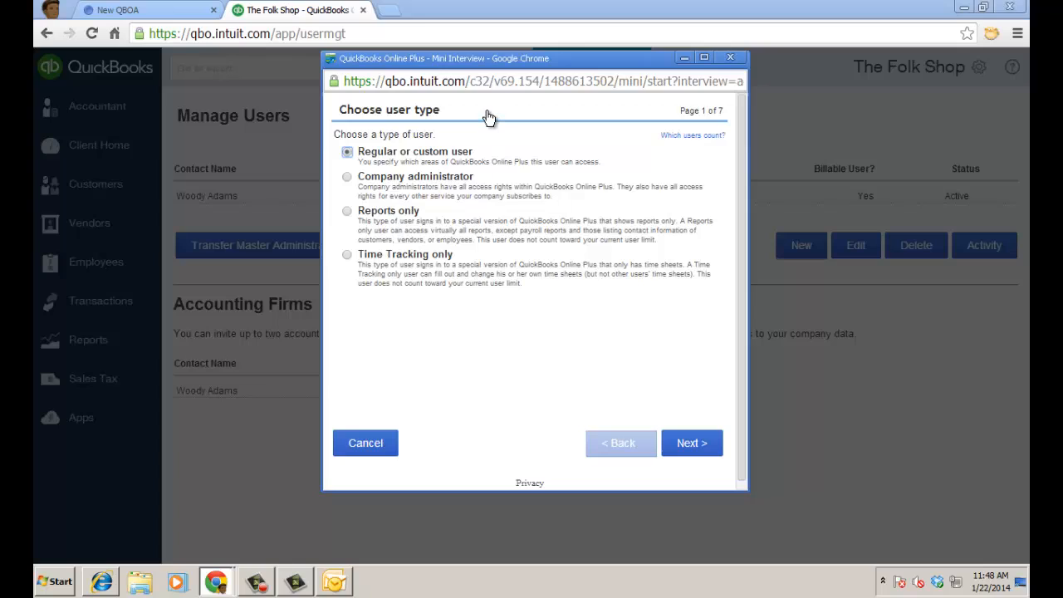
{"action": "left_click", "coordinate": [348, 177]}
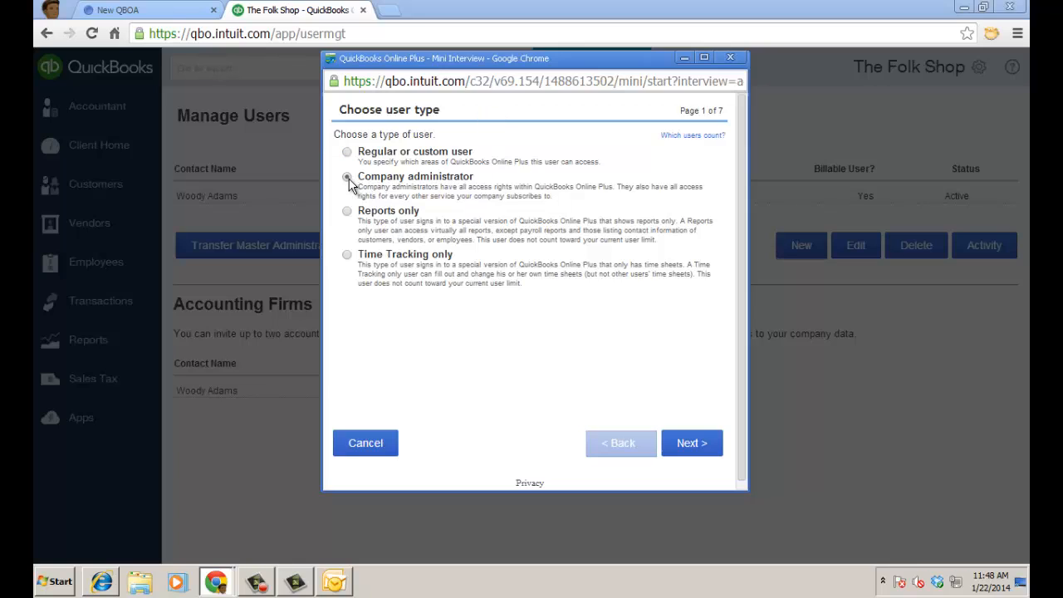
{"action": "left_click", "coordinate": [699, 448]}
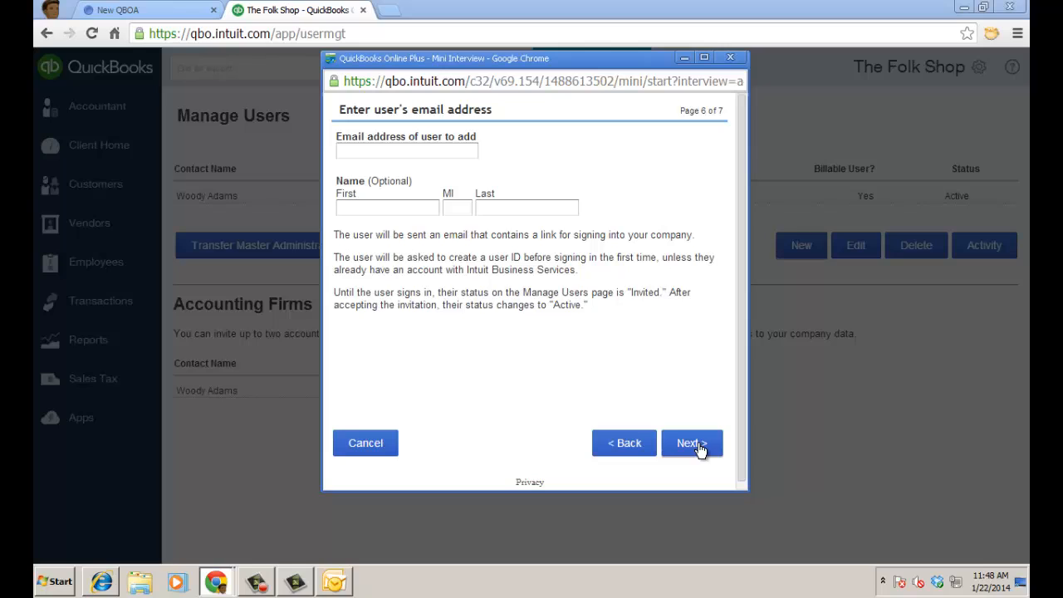
{"action": "left_click", "coordinate": [699, 448]}
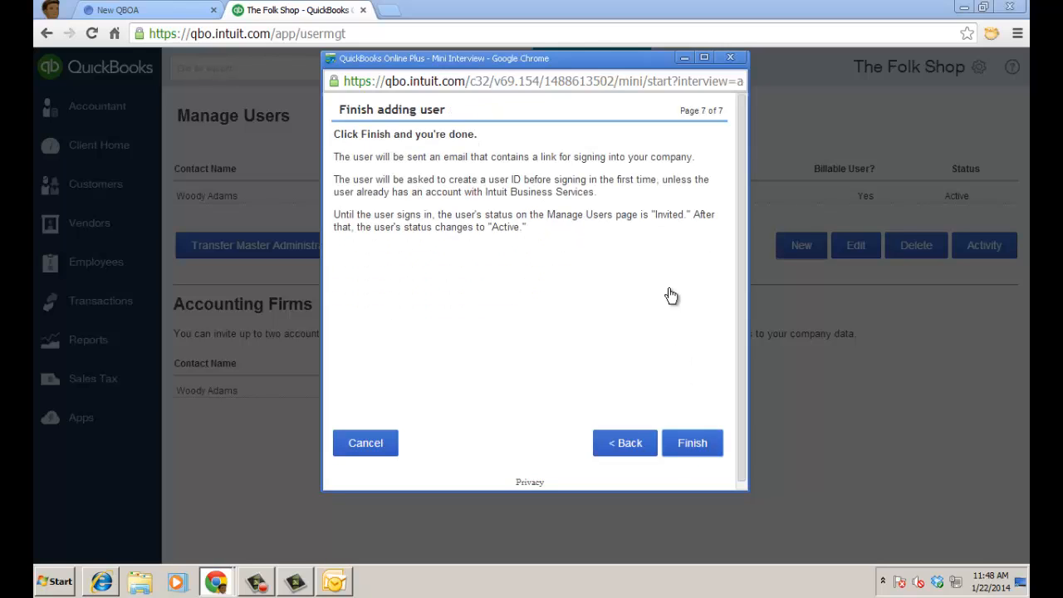
{"action": "left_click", "coordinate": [694, 445]}
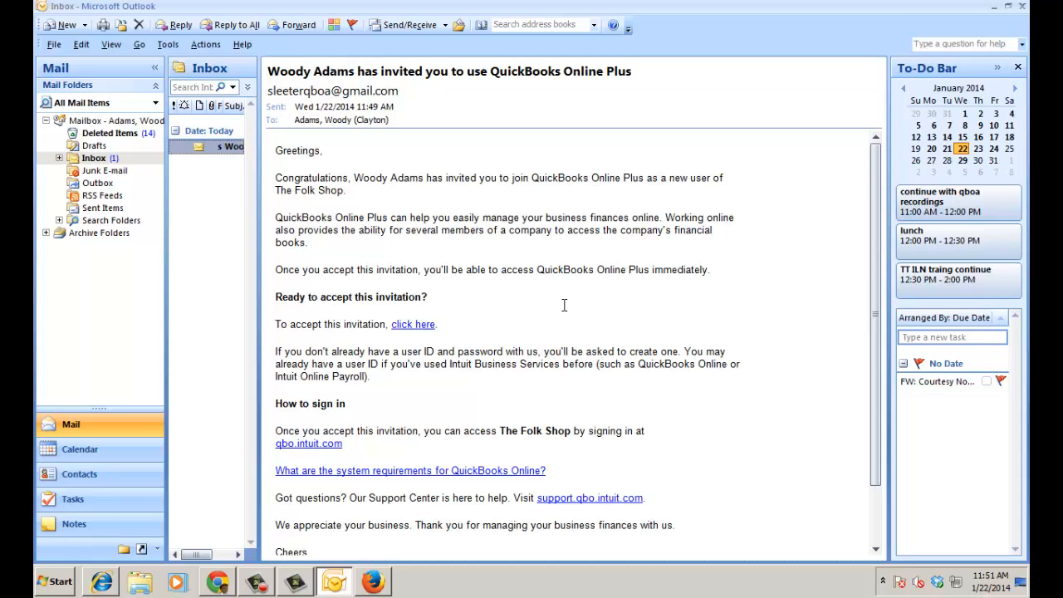
Step: Copy the invitation acceptance link from the email in Outlook, then switch to Firefox and load it there
{"action": "right_click", "coordinate": [424, 326]}
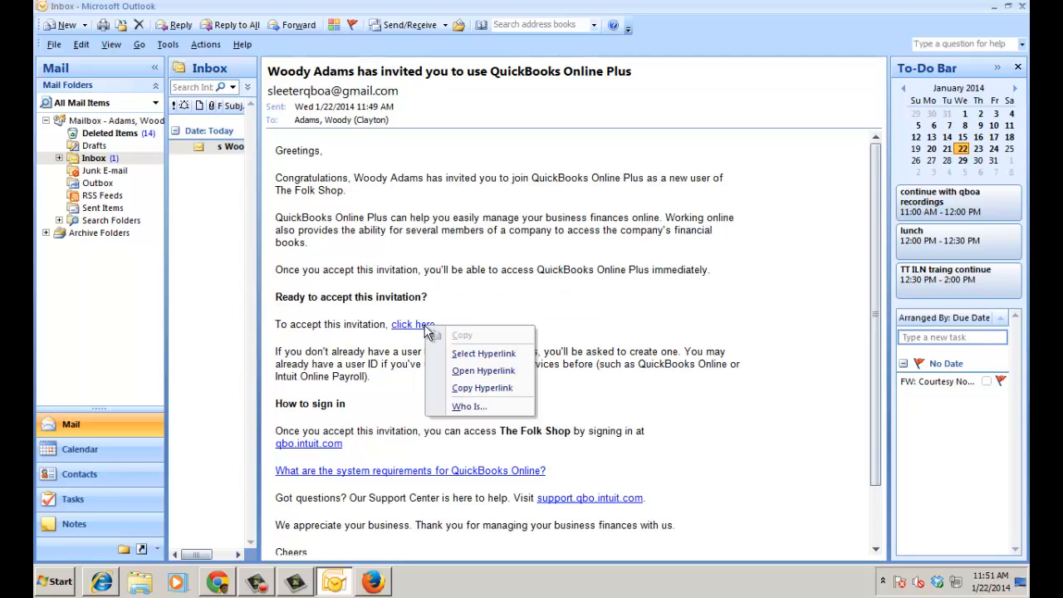
{"action": "left_click", "coordinate": [478, 388]}
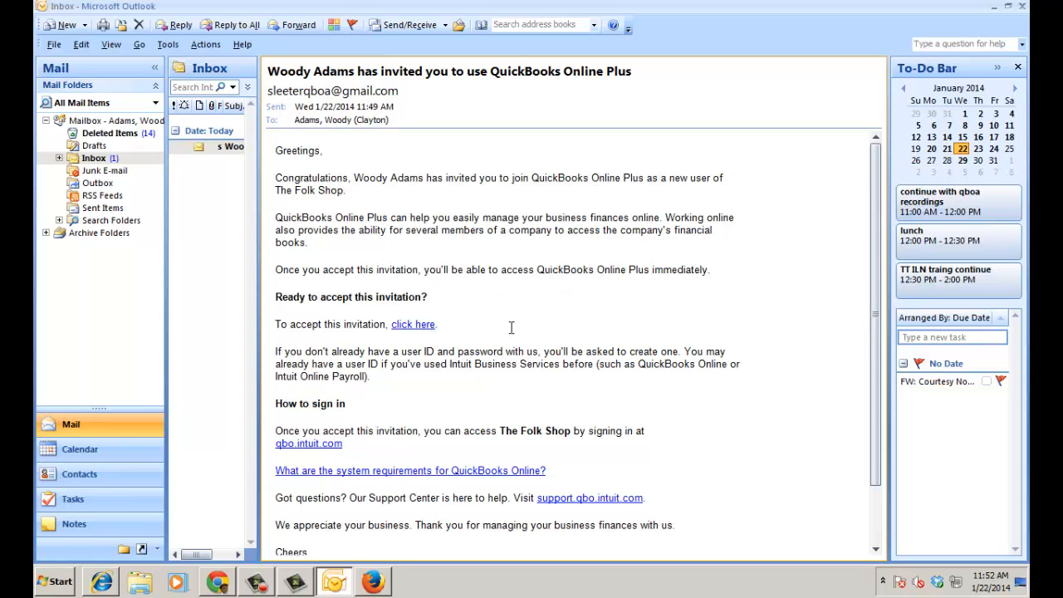
{"action": "left_click", "coordinate": [375, 583]}
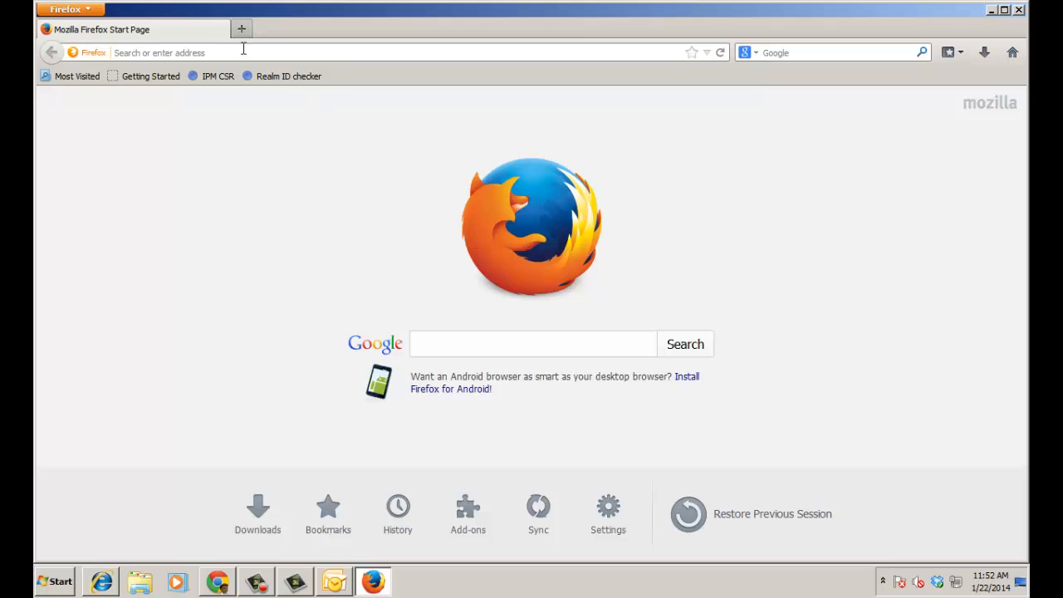
{"action": "right_click", "coordinate": [248, 54]}
{"action": "left_click", "coordinate": [287, 116]}
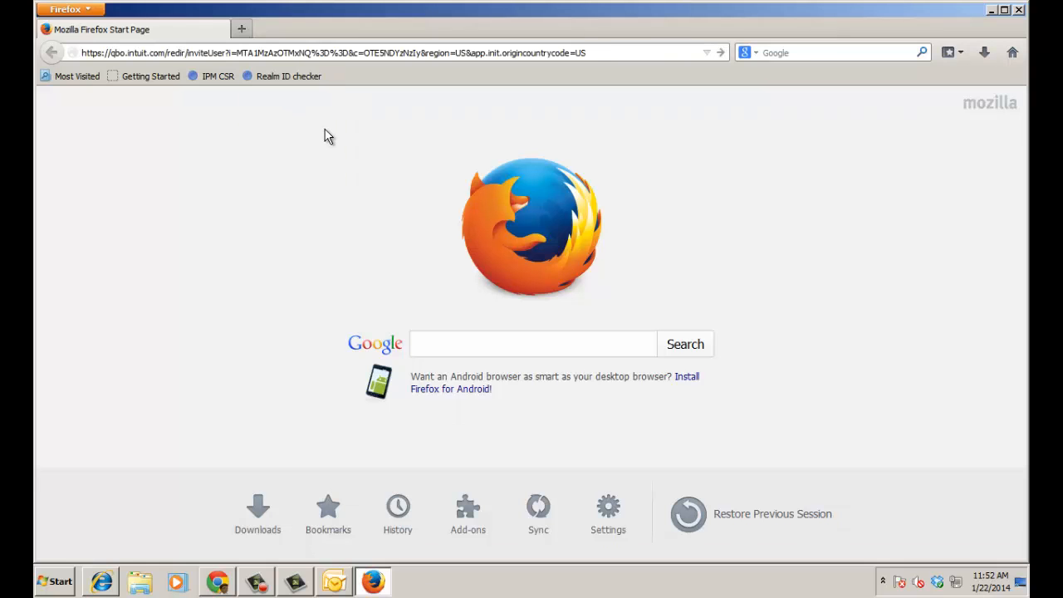
{"action": "key", "text": "Return"}
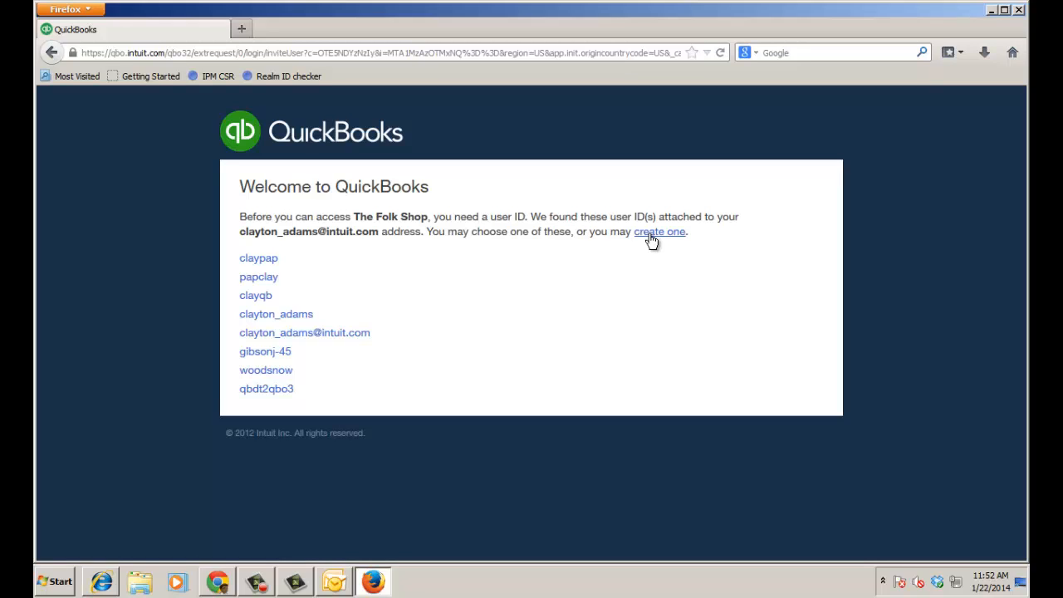
Step: Accept the company invitation with the existing email-based user ID and its account password, then sign in to The Folk Shop
{"action": "left_click", "coordinate": [341, 333]}
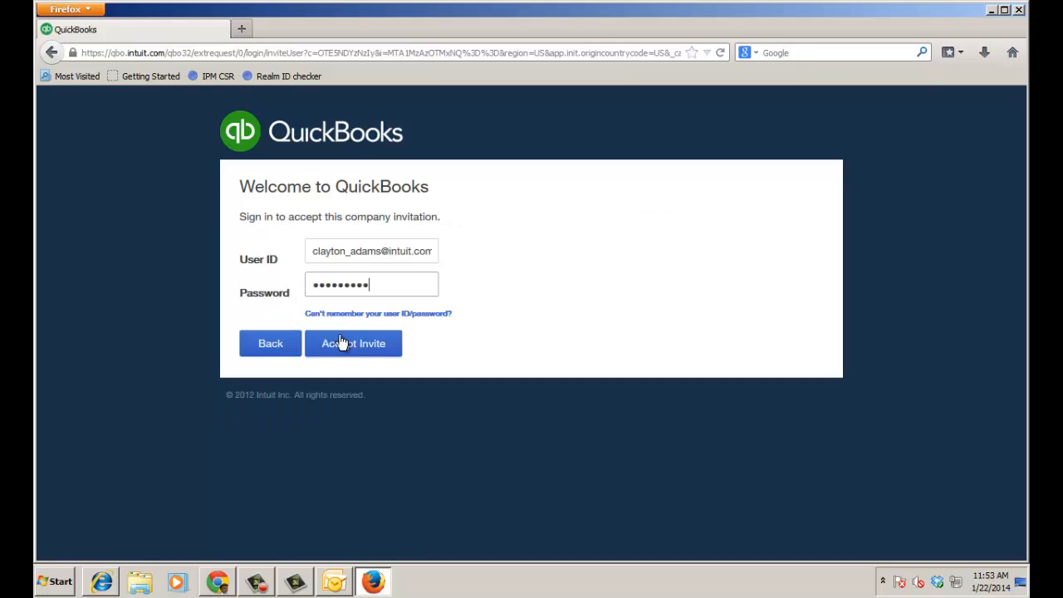
{"action": "left_click", "coordinate": [398, 294]}
{"action": "left_click", "coordinate": [372, 348]}
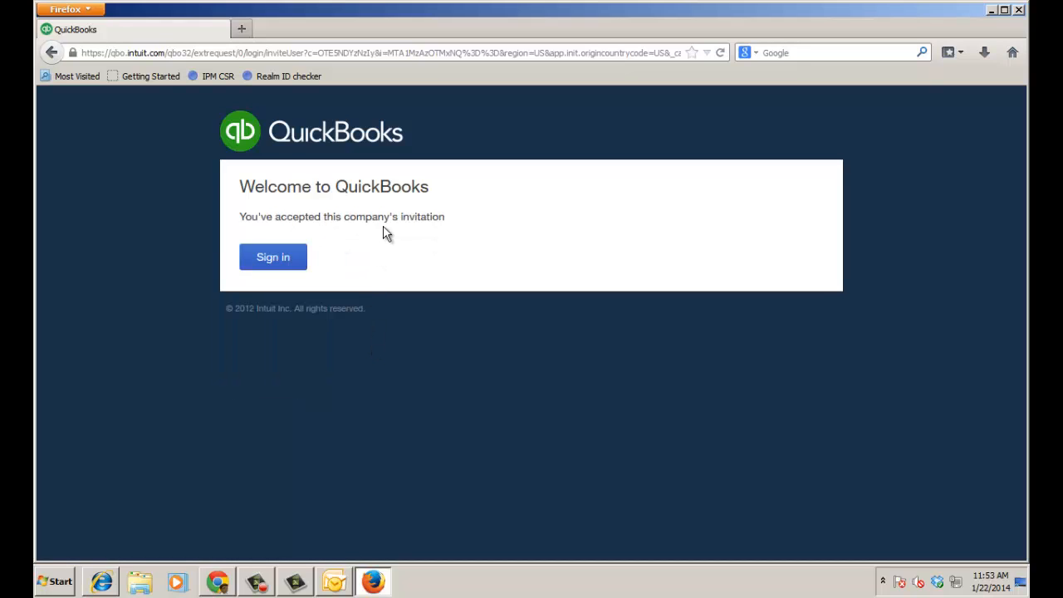
{"action": "left_click", "coordinate": [287, 260]}
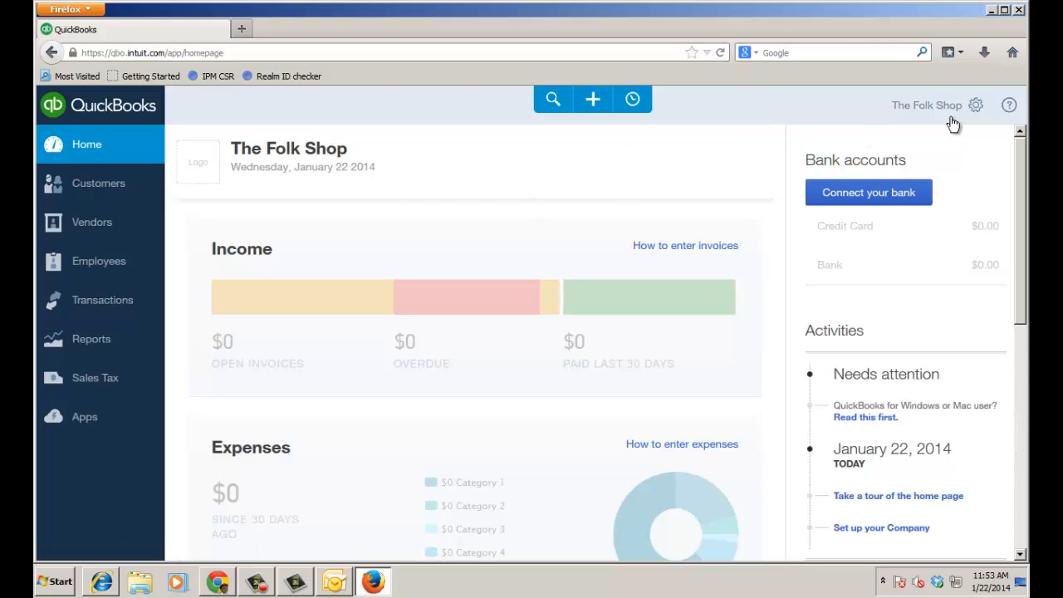
Step: Check the users' access rights on The Folk Shop's Manage Users page as the client, then return to Chrome
{"action": "left_click", "coordinate": [976, 106]}
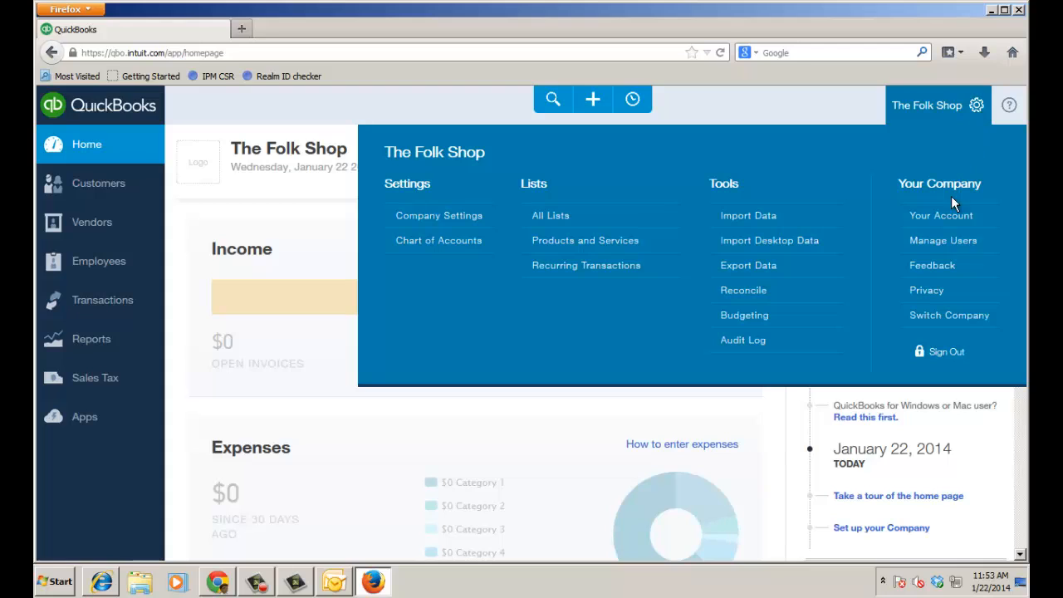
{"action": "left_click", "coordinate": [937, 243]}
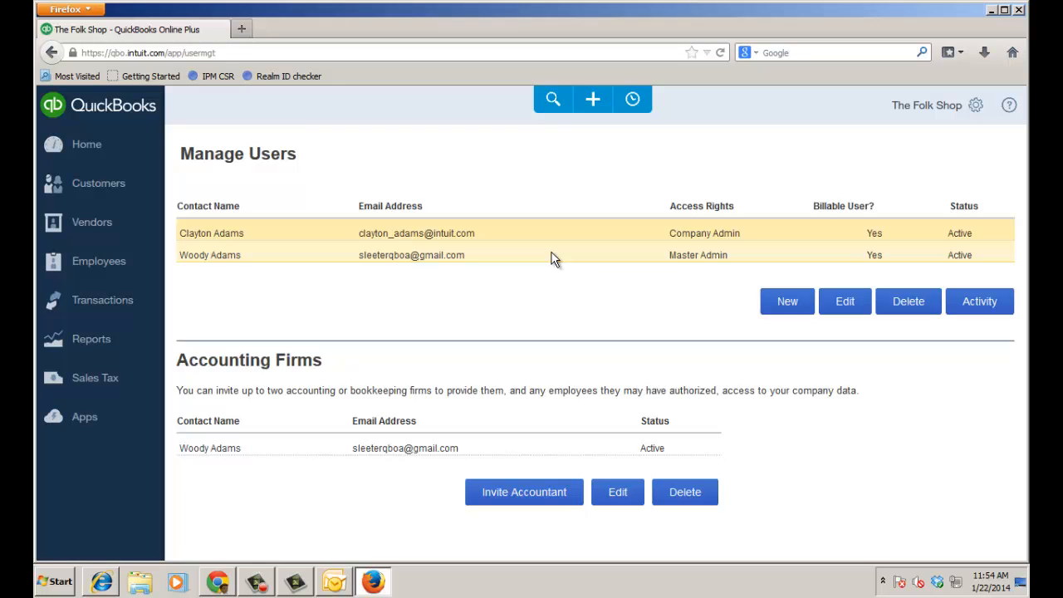
{"action": "left_click", "coordinate": [989, 11]}
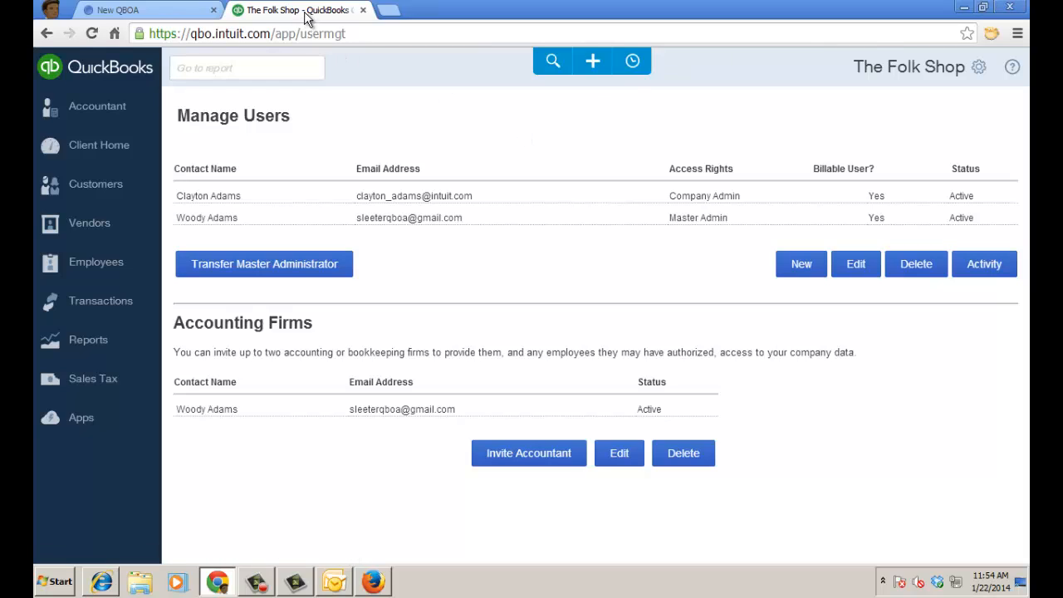
Step: Transfer the Master Administrator role to the client's company administrator user and finish the transfer request
{"action": "left_click", "coordinate": [556, 203]}
{"action": "left_click", "coordinate": [302, 272]}
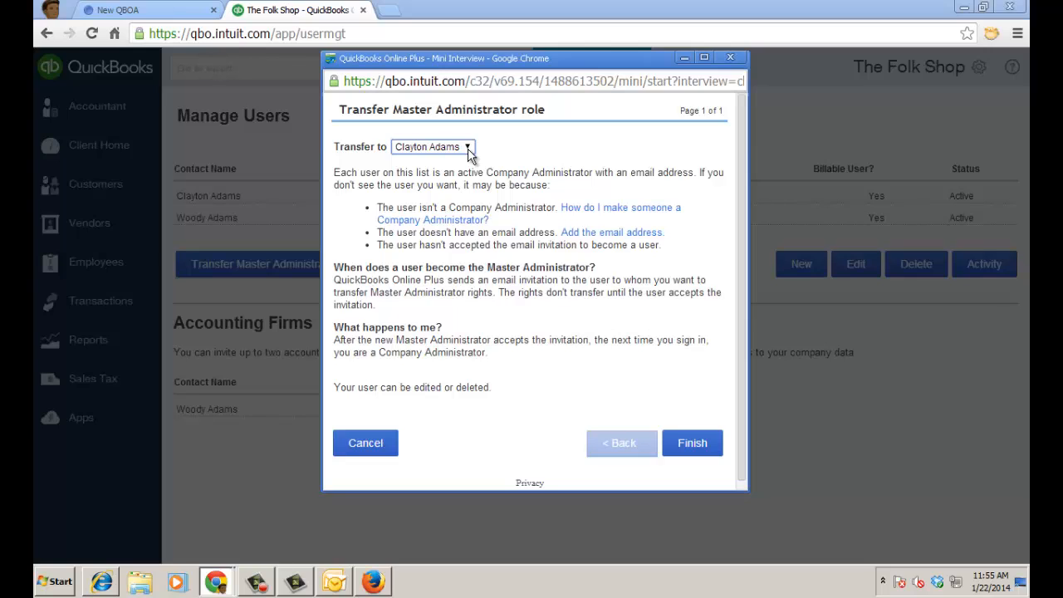
{"action": "left_click", "coordinate": [692, 445]}
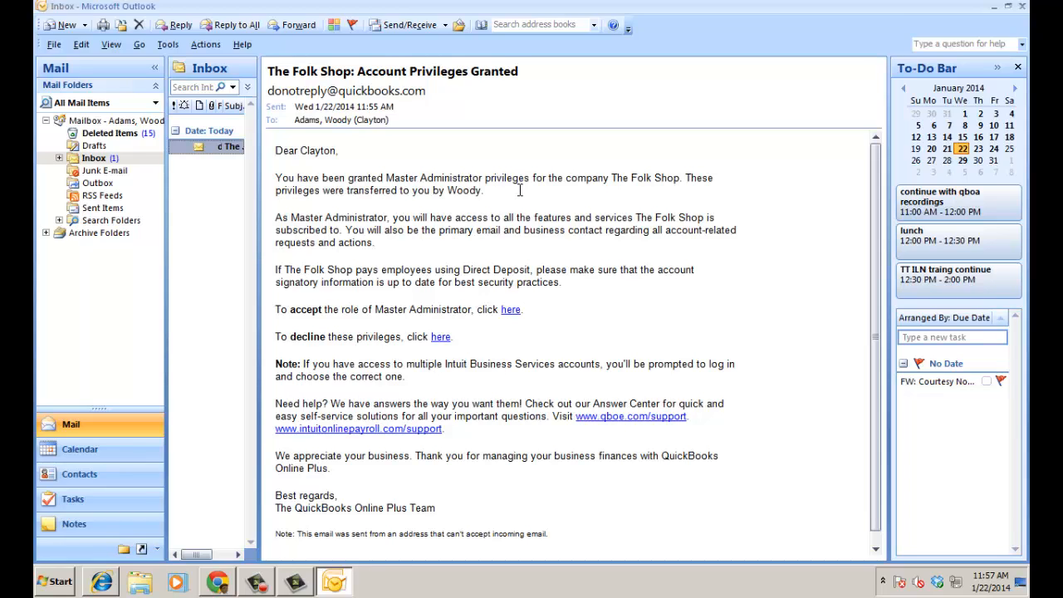
Step: Open the Master Administrator acceptance link from the email in Firefox, sign in with the client's login name and password, and close the transfer page
{"action": "right_click", "coordinate": [510, 316]}
{"action": "left_click", "coordinate": [567, 373]}
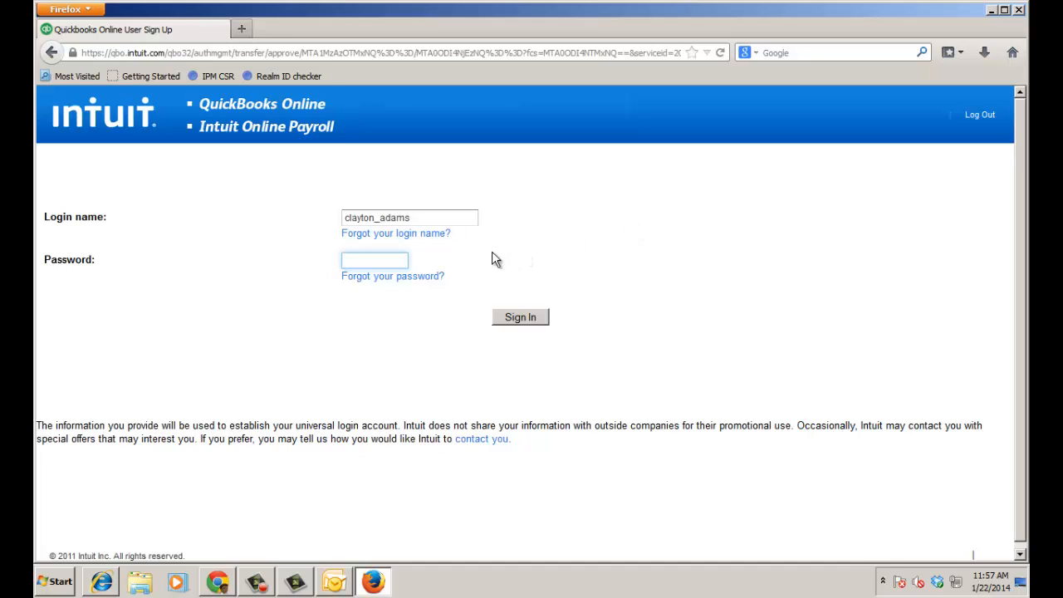
{"action": "left_click", "coordinate": [443, 218]}
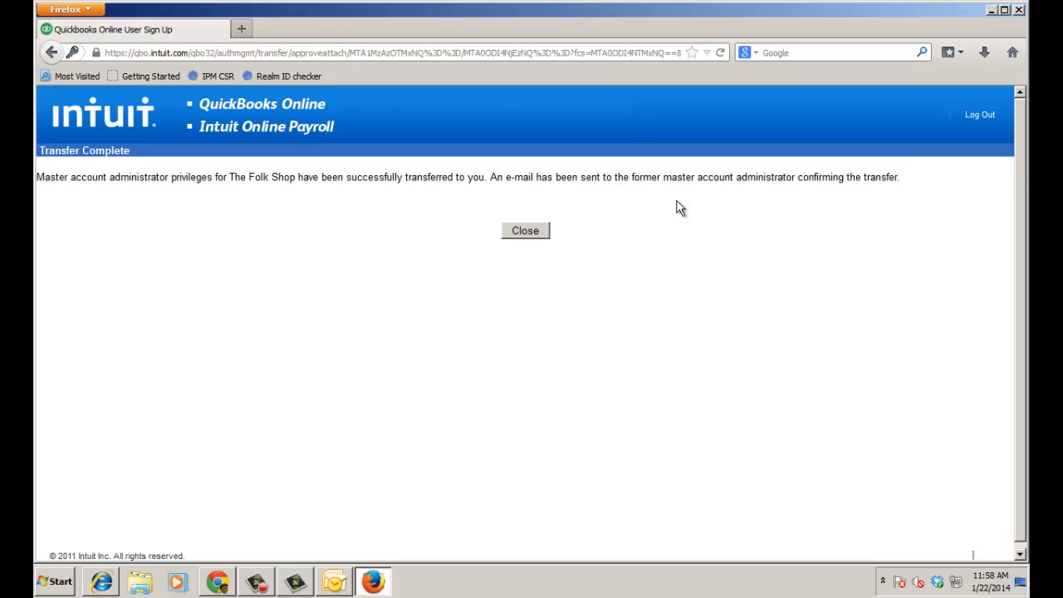
{"action": "left_click", "coordinate": [526, 231]}
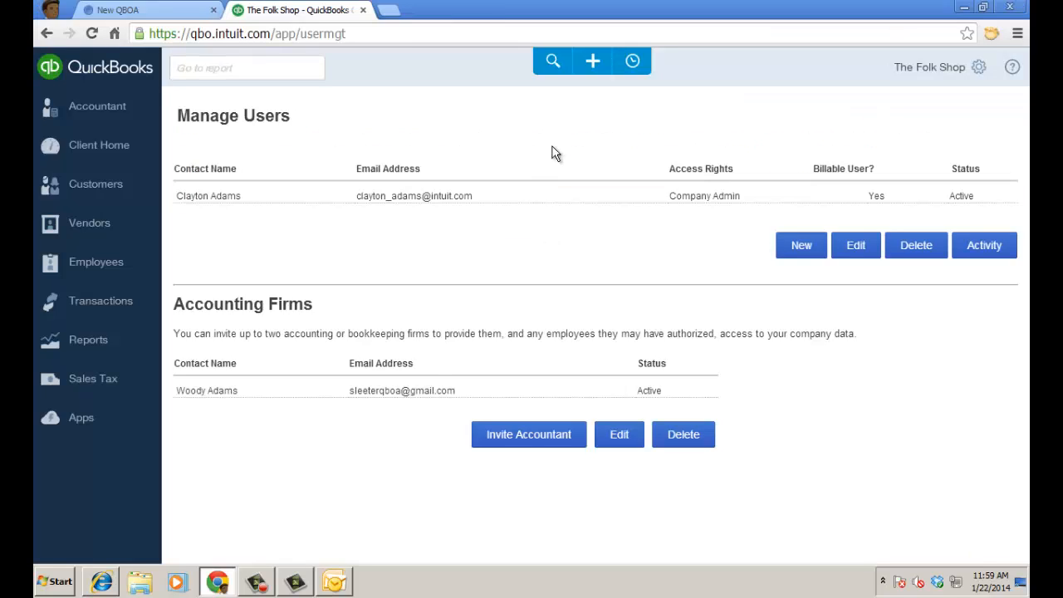